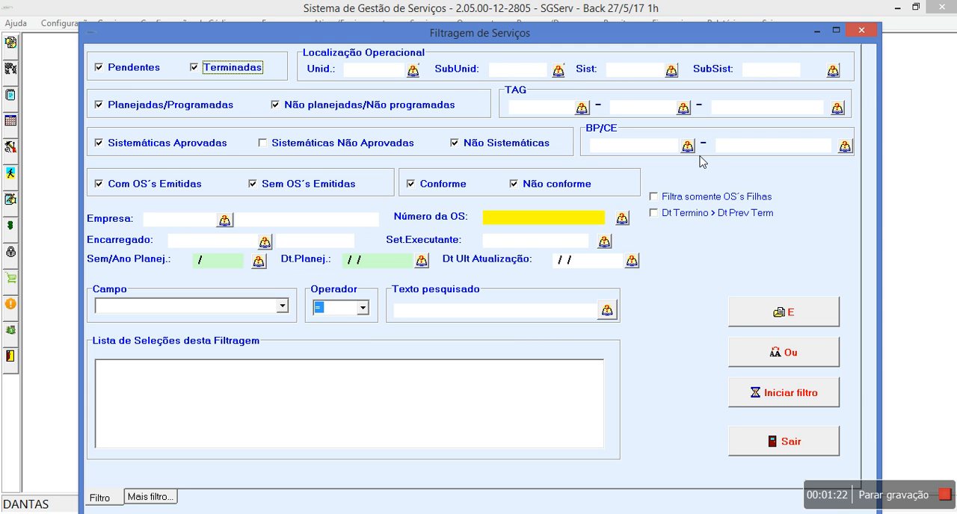
Step: Run the service filter with both pending and finished orders included and view the list of matching service orders
left_click(769, 403)
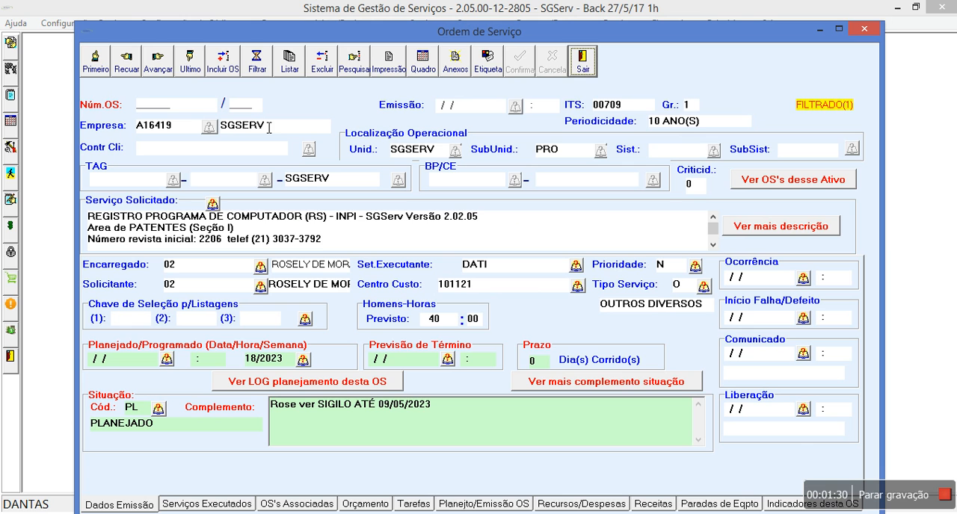
left_click(147, 65)
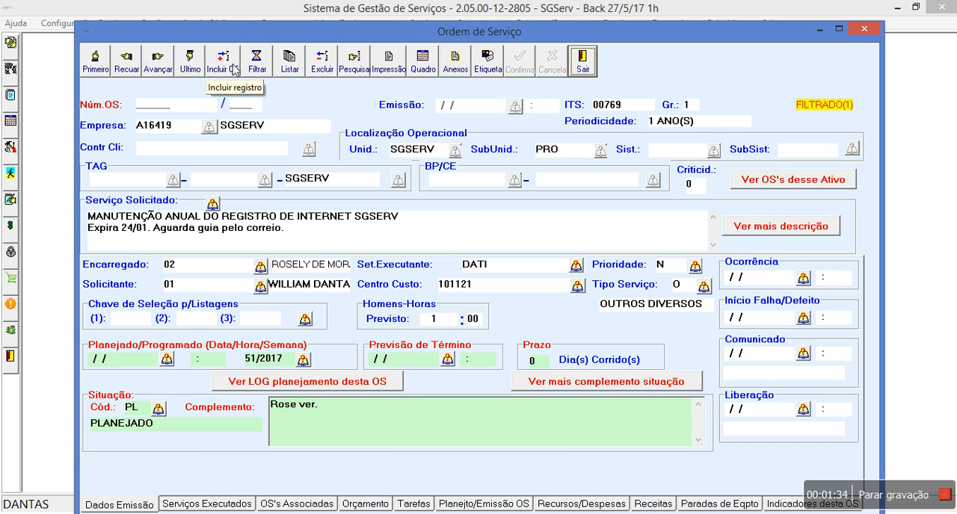
left_click(289, 65)
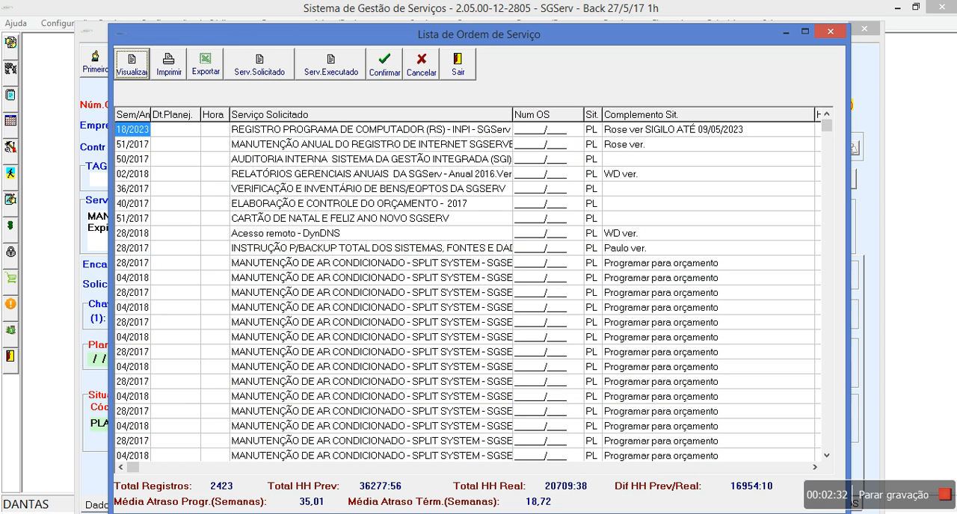
left_click(457, 65)
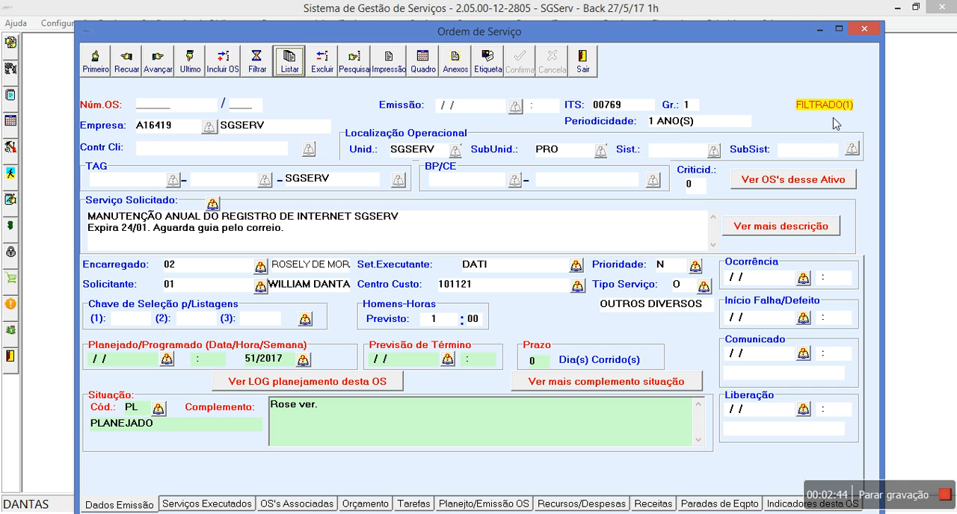
Step: Start a new service filter that excludes Terminadas and set its field criterion to Centro de Custo = 101121
left_click(256, 59)
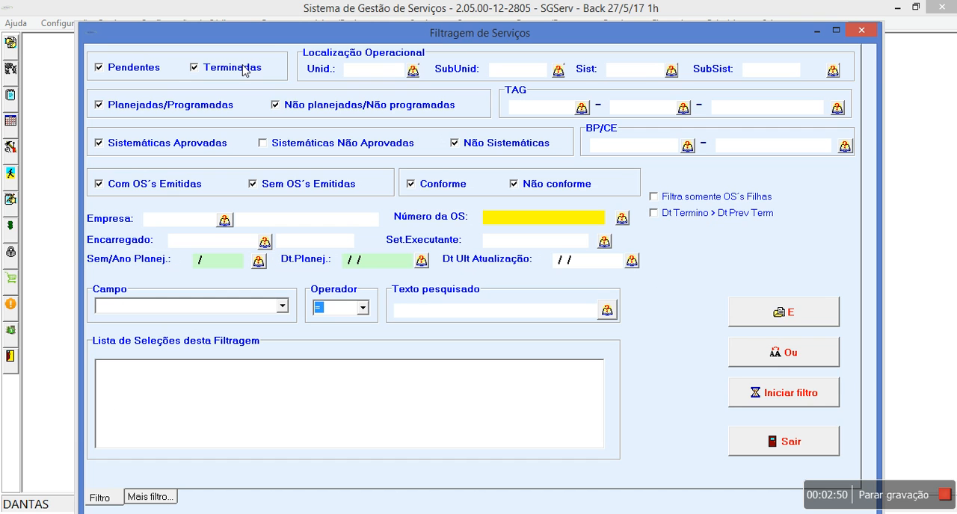
left_click(244, 71)
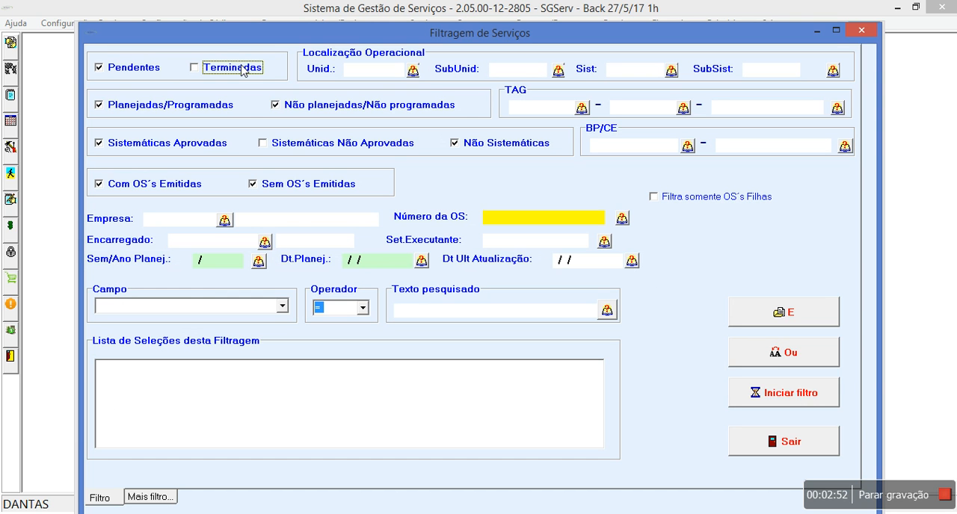
left_click(288, 311)
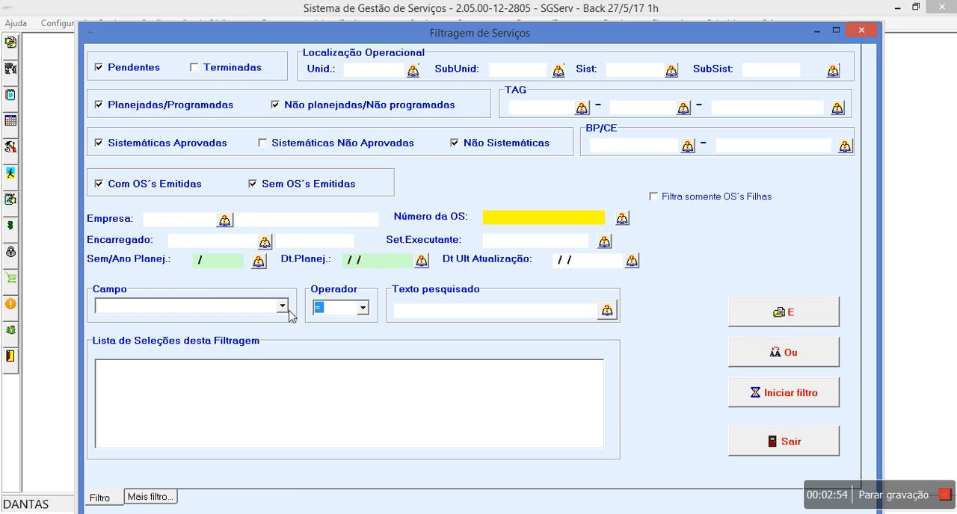
left_click(288, 311)
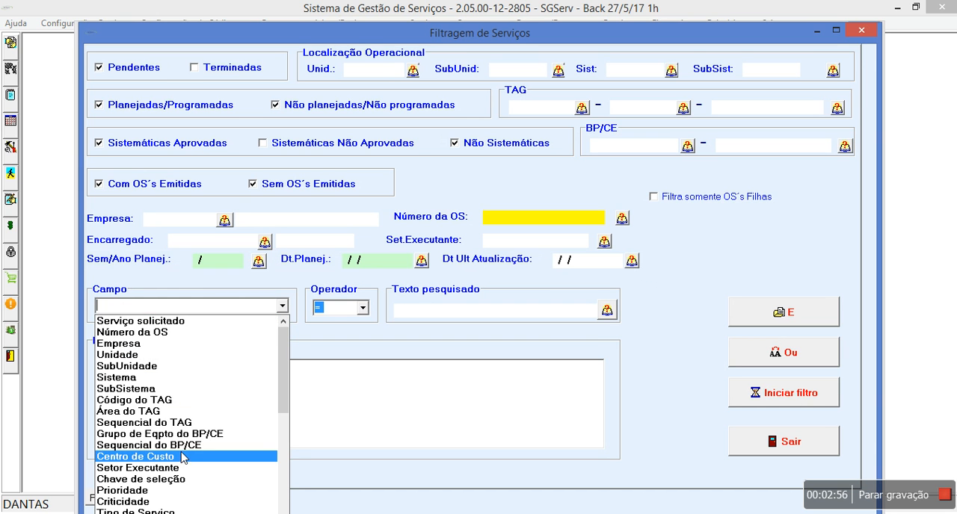
left_click(182, 457)
left_click(608, 309)
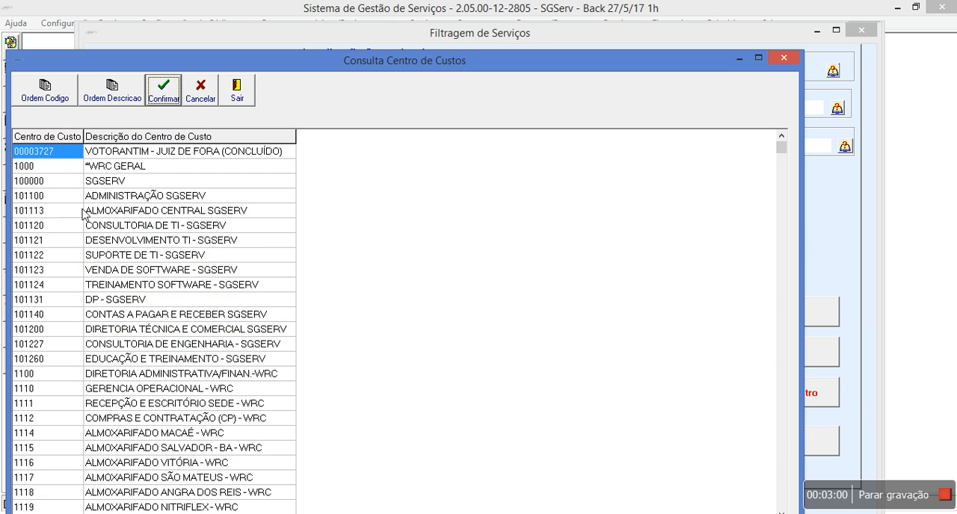
double_click(49, 239)
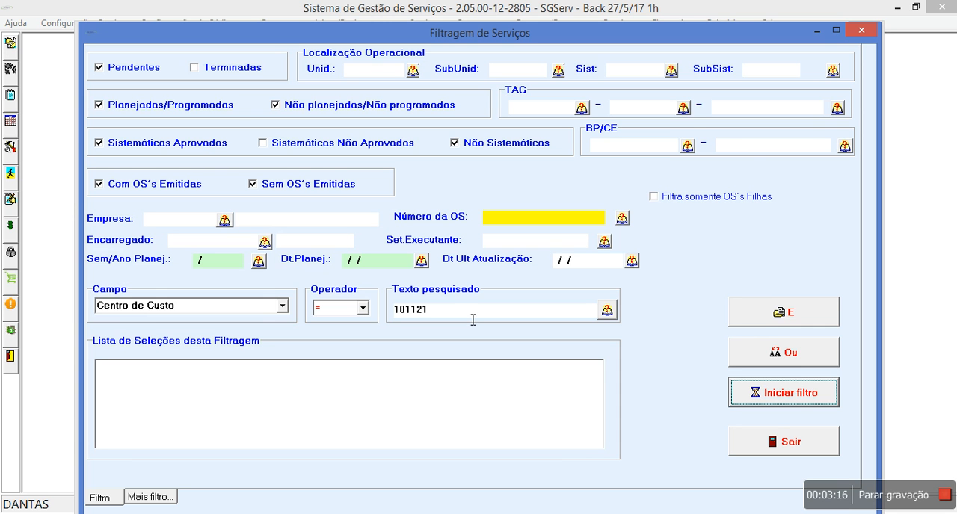
Step: Set Dt.Planej. to 28/05/2017 and add the cost centre criterion to the filter's selection list with the E operator
left_click(421, 260)
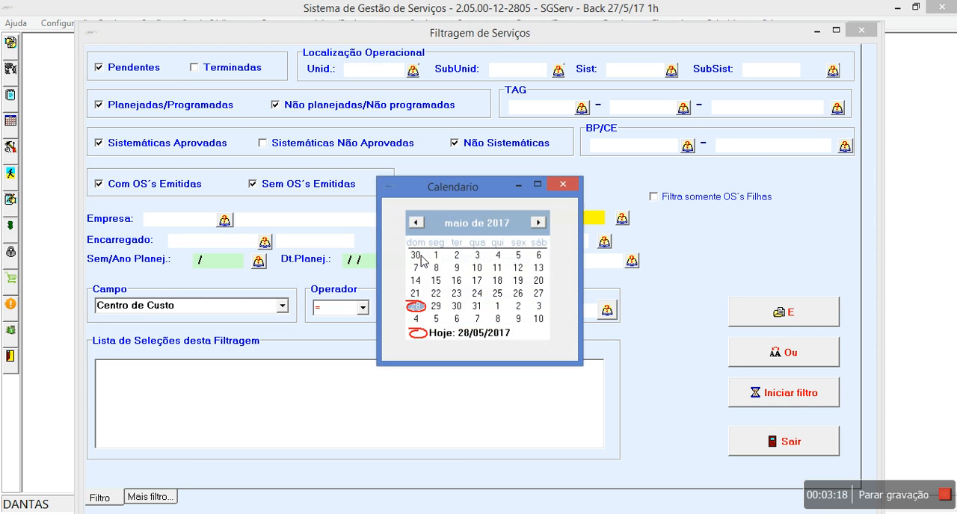
left_click(416, 307)
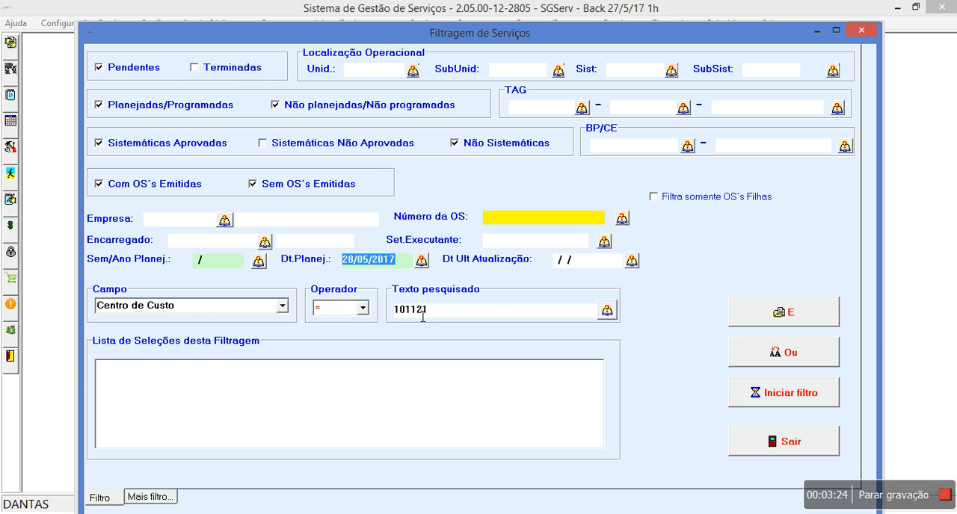
left_click(813, 316)
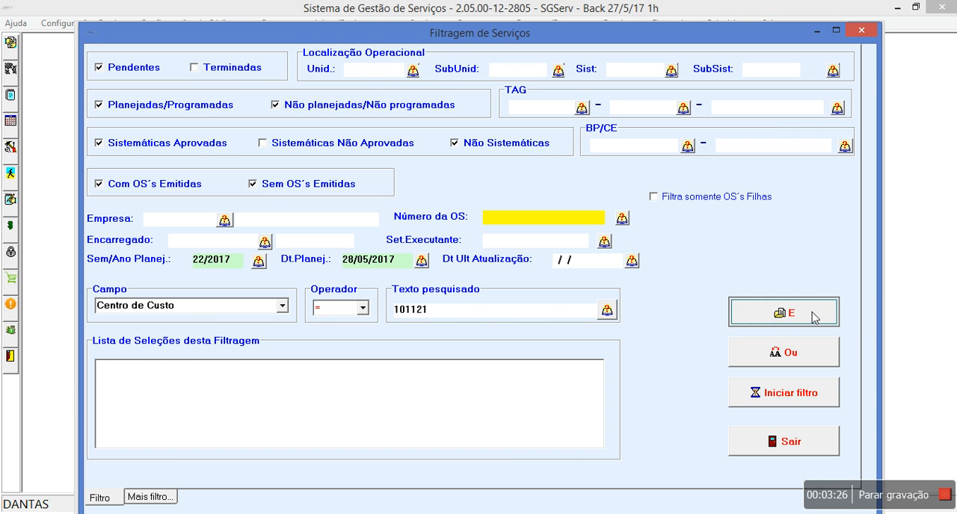
Step: Set the second field criterion to Tipo de Serviço = M (MELHORIAS/MODIF) and run the filter
left_click(282, 306)
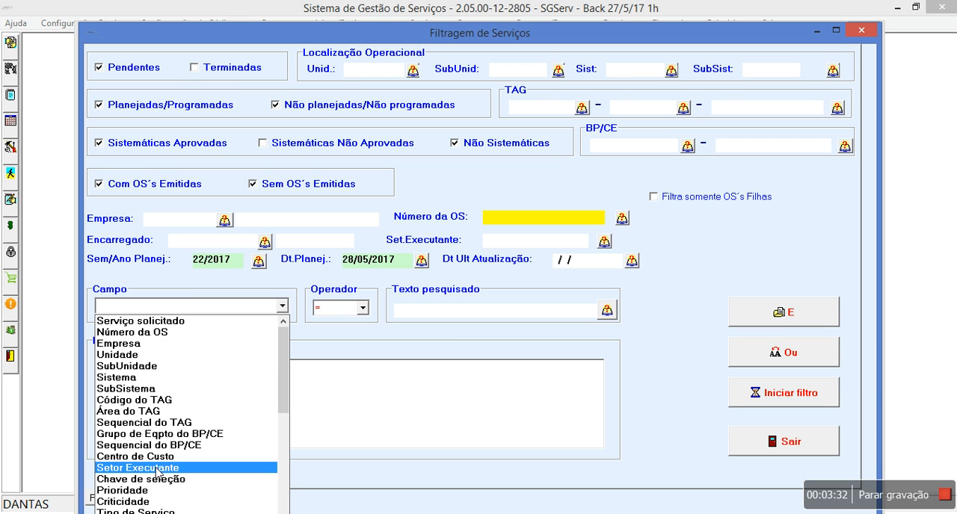
left_click(149, 511)
left_click(602, 312)
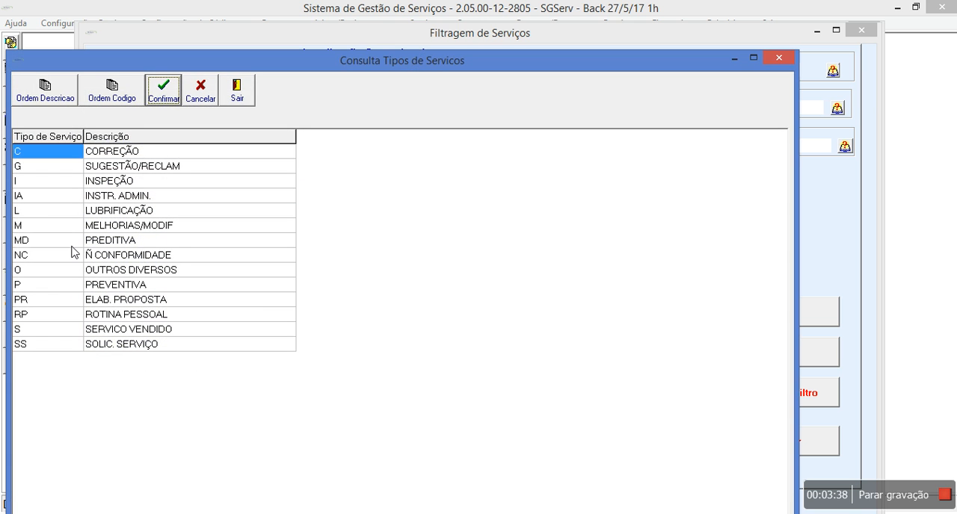
double_click(74, 226)
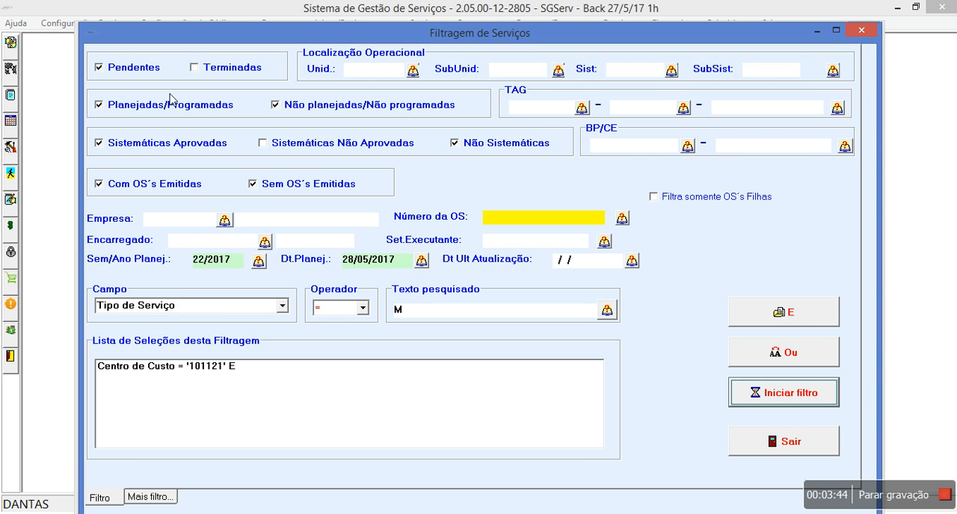
left_click(775, 393)
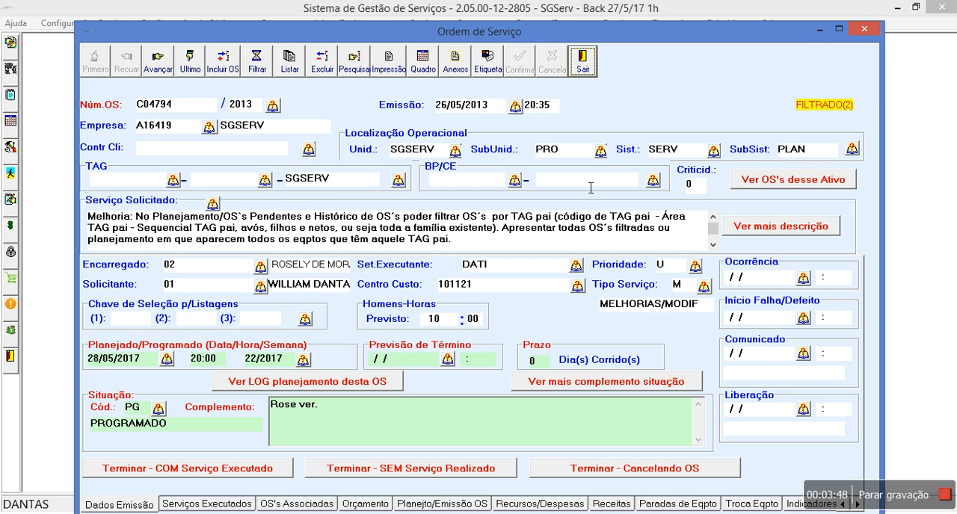
Step: List the filtered service orders and open the one about ordering OS's FILHAS/ASSOCIADAS
left_click(289, 62)
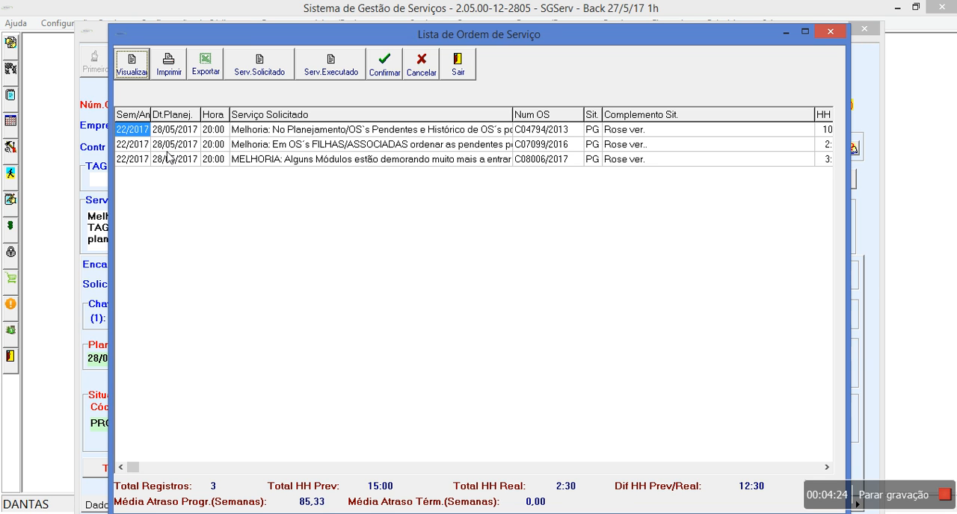
left_click(409, 144)
double_click(410, 144)
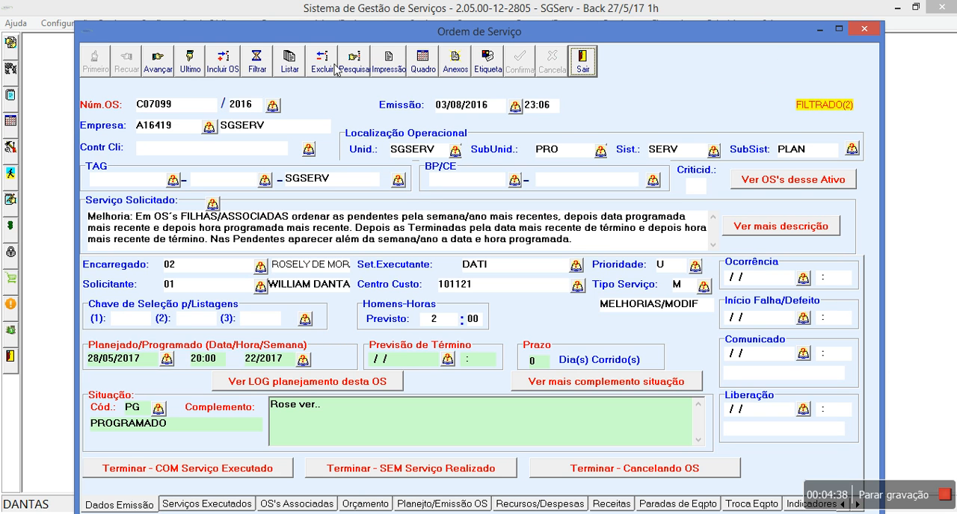
Step: Filter the services by Encarregado code 02
left_click(257, 59)
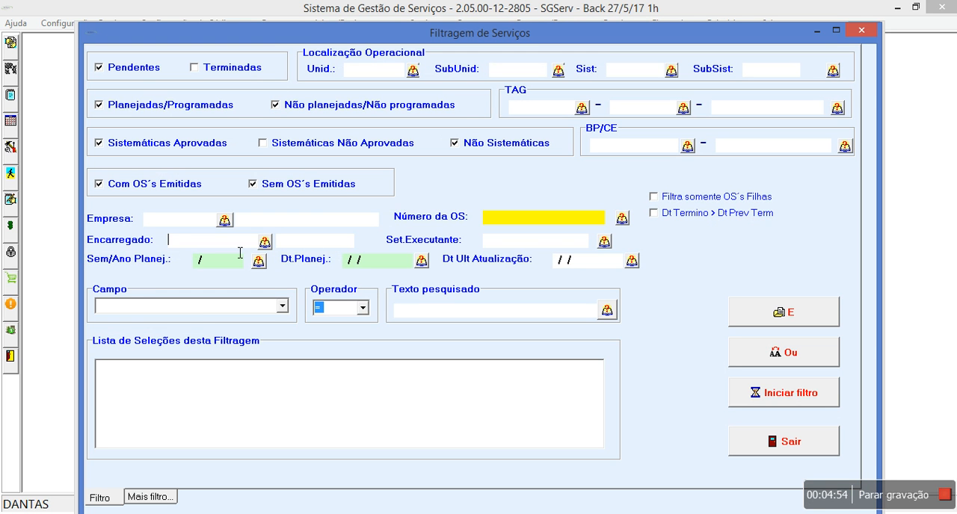
type("02")
left_click(799, 395)
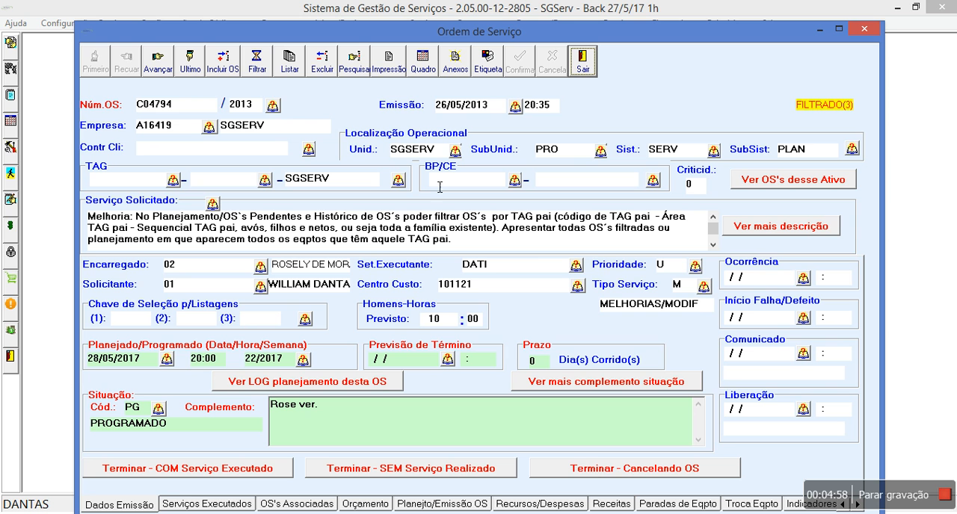
Step: List the filtered orders, move the HH Previsto column between Hora and Serviço Solicitado, and close the list
left_click(291, 63)
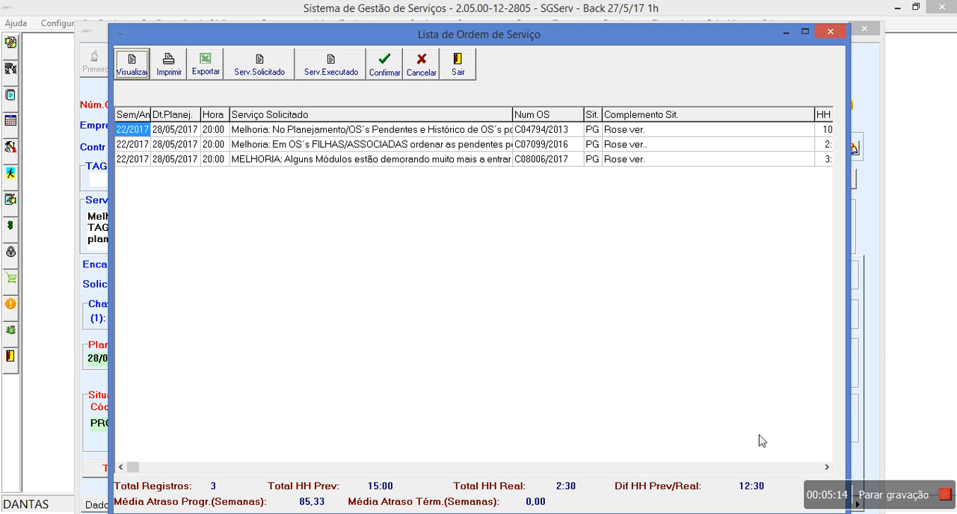
left_click(826, 467)
left_click(826, 467)
left_click(826, 467)
left_click_drag(372, 117, 284, 180)
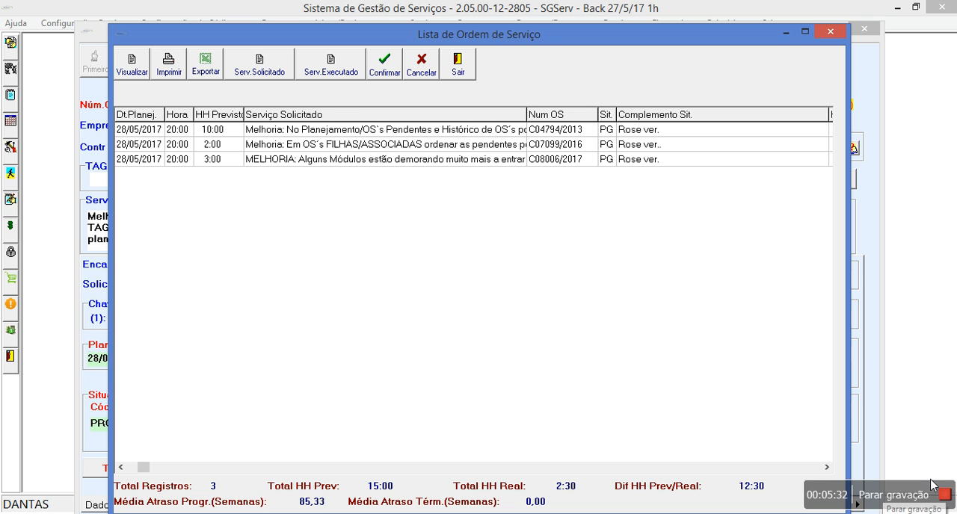
left_click(468, 71)
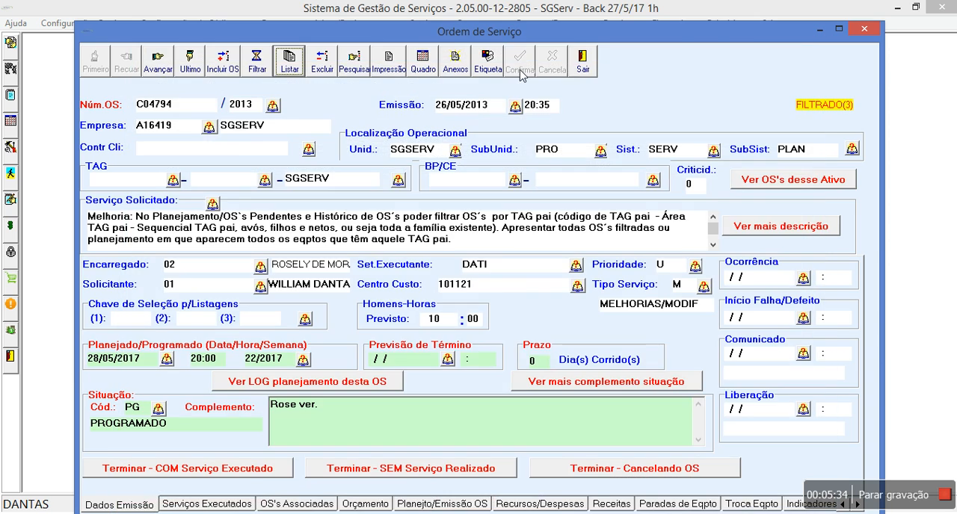
Step: Exit the service order window and reopen Planejamento/Histórico de Ordens de Serviços (OS's)
left_click(582, 66)
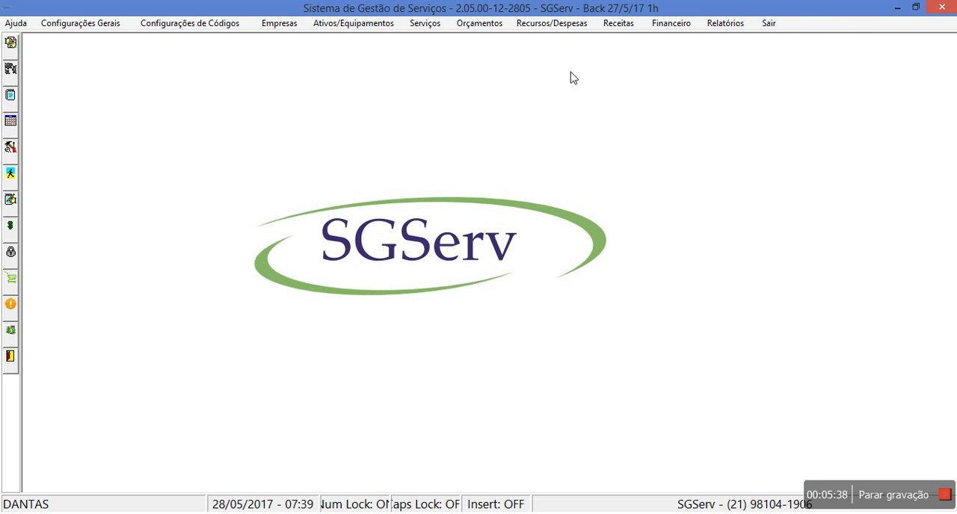
left_click(431, 24)
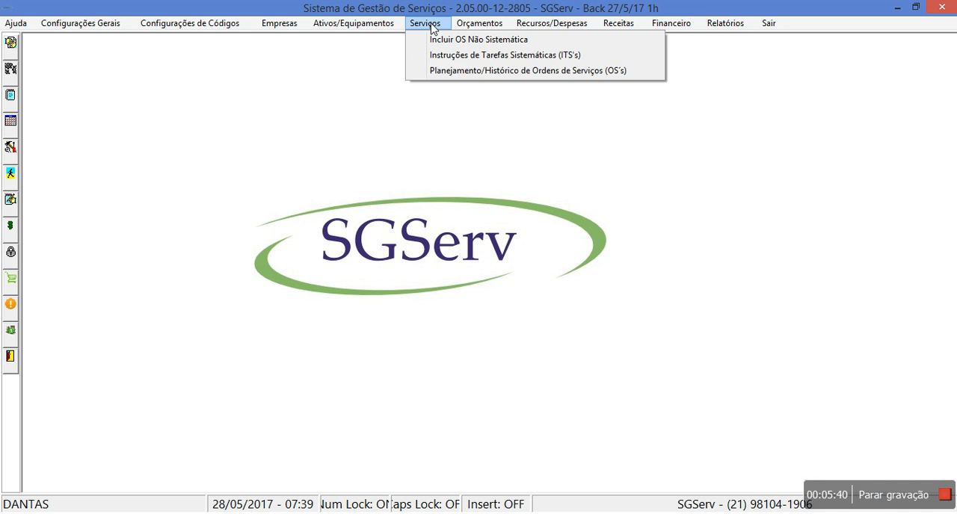
left_click(437, 70)
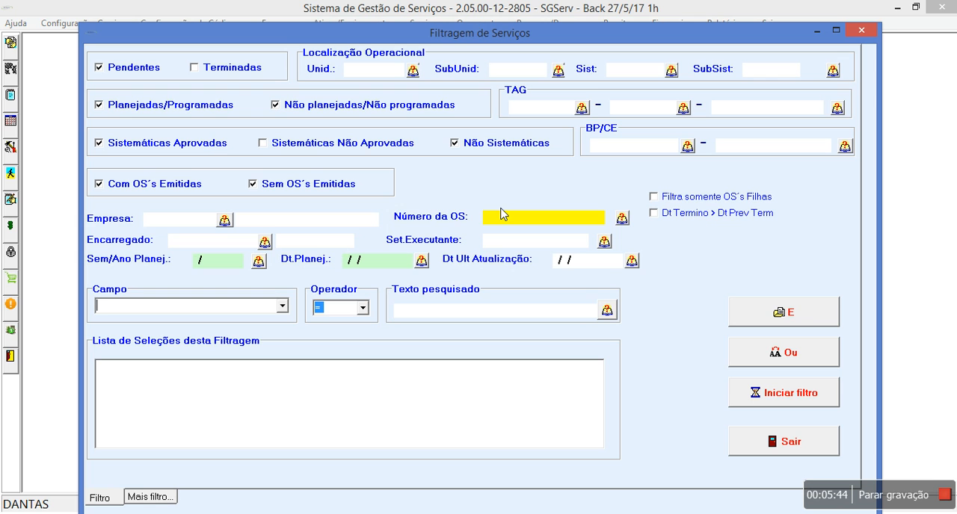
Step: Enter the parent order's number in Número da OS and run the filter to open that order
left_click(508, 218)
type("P10003")
left_click(282, 306)
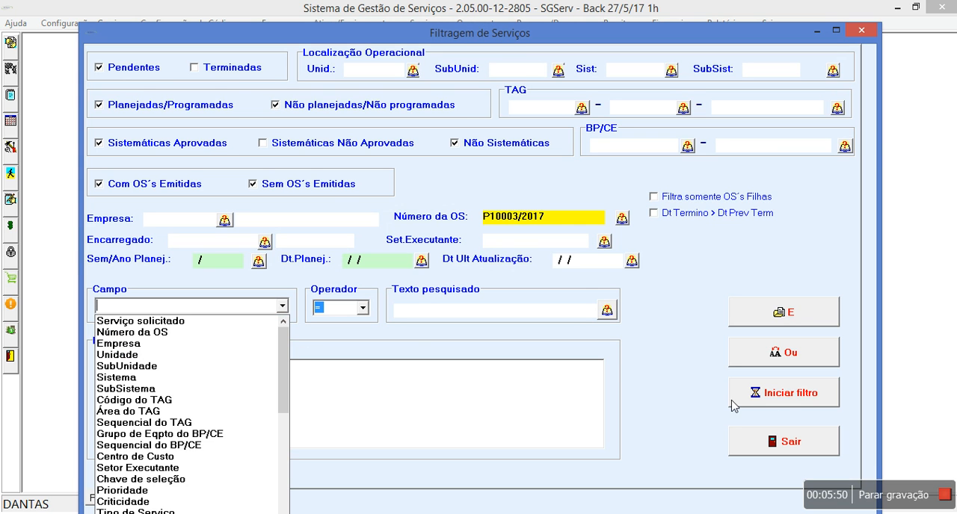
left_click(794, 398)
left_click(794, 394)
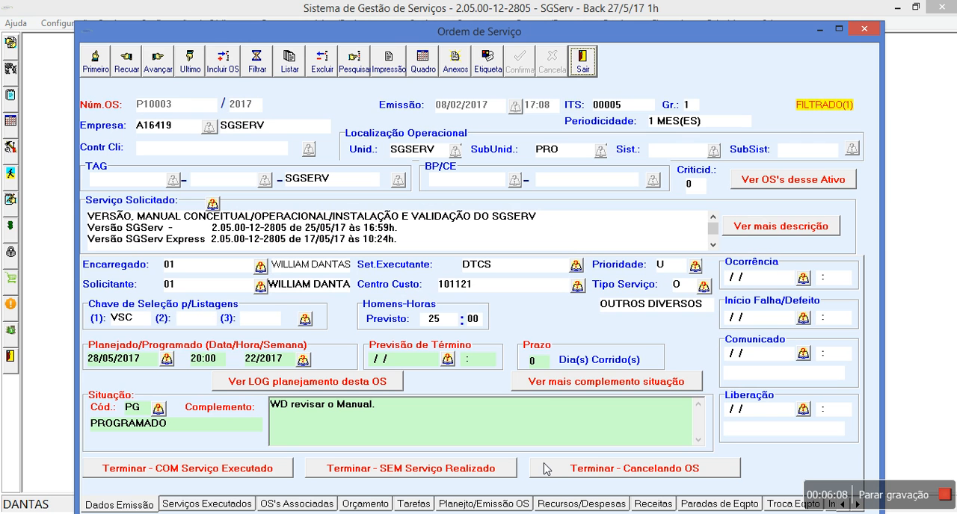
Step: In the parent order's OS's Associadas, view the MELHORIA order finished on 15/05/2017 and return to the associated list
left_click(314, 508)
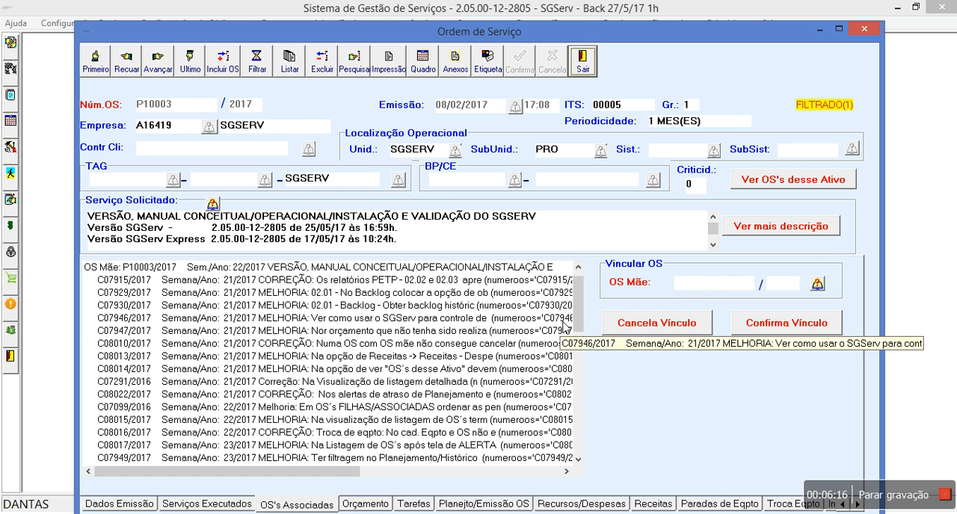
left_click_drag(575, 303, 574, 396)
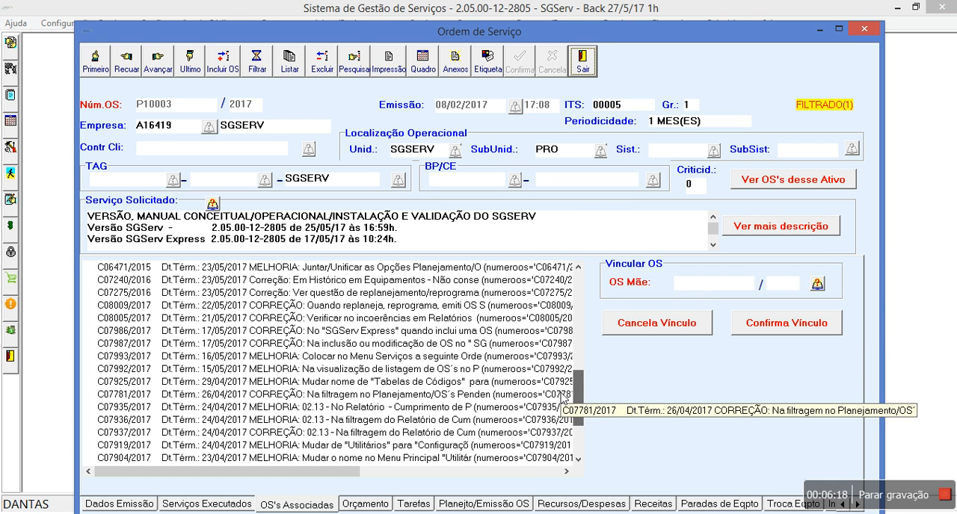
left_click(278, 369)
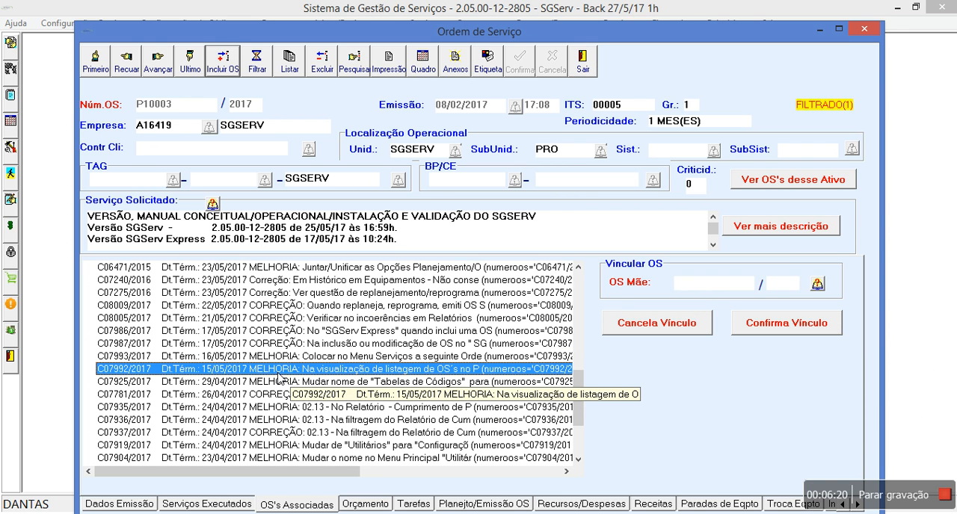
double_click(278, 369)
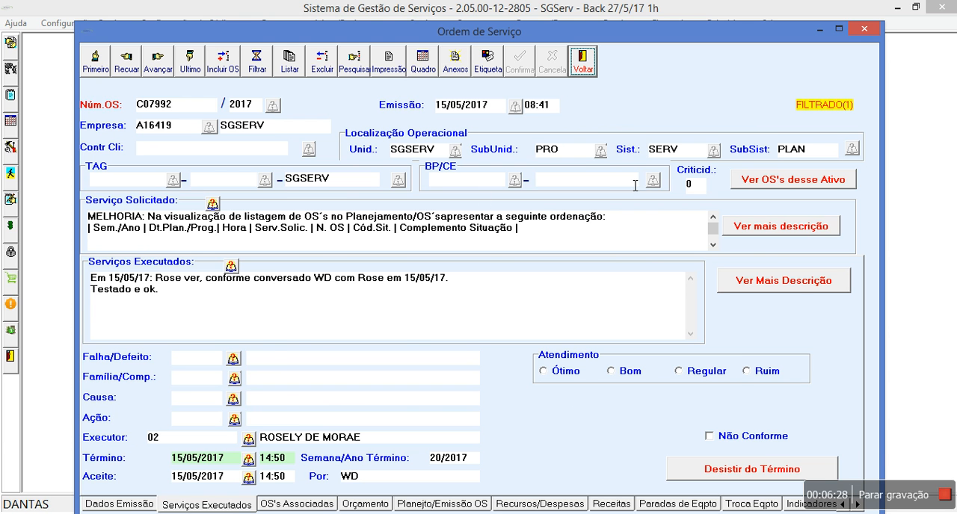
left_click(590, 72)
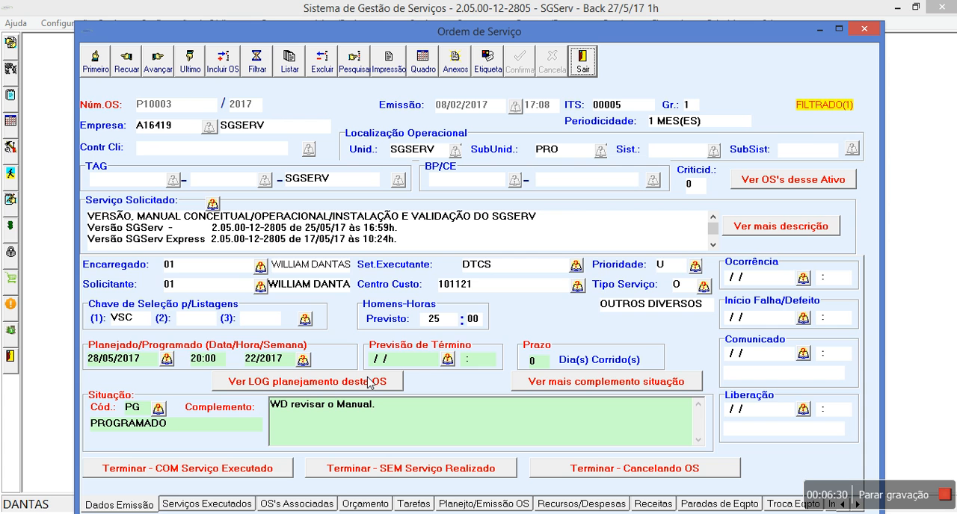
left_click(293, 505)
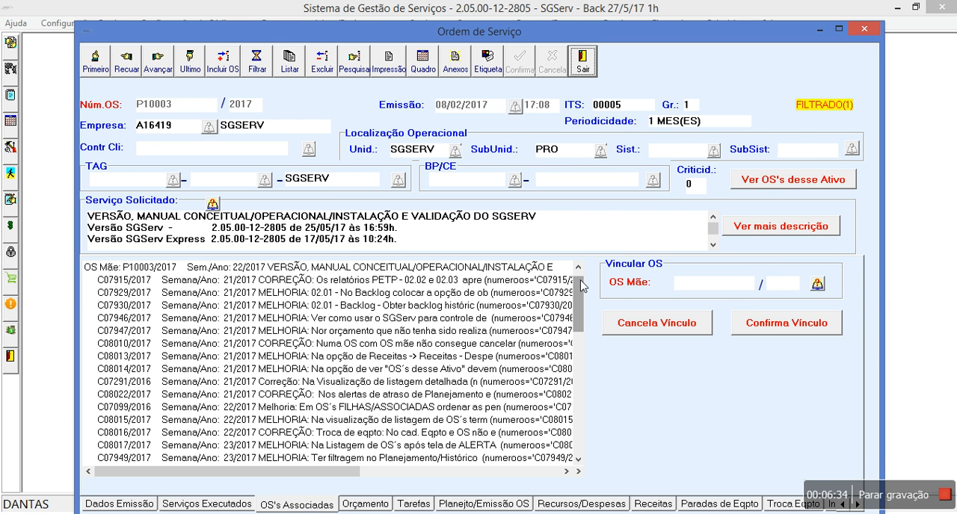
Step: Open the associated MELHORIA order about using SGServ for controlling material and service purchases from the parent order's OS's Associadas list
left_click(204, 319)
left_click(207, 318)
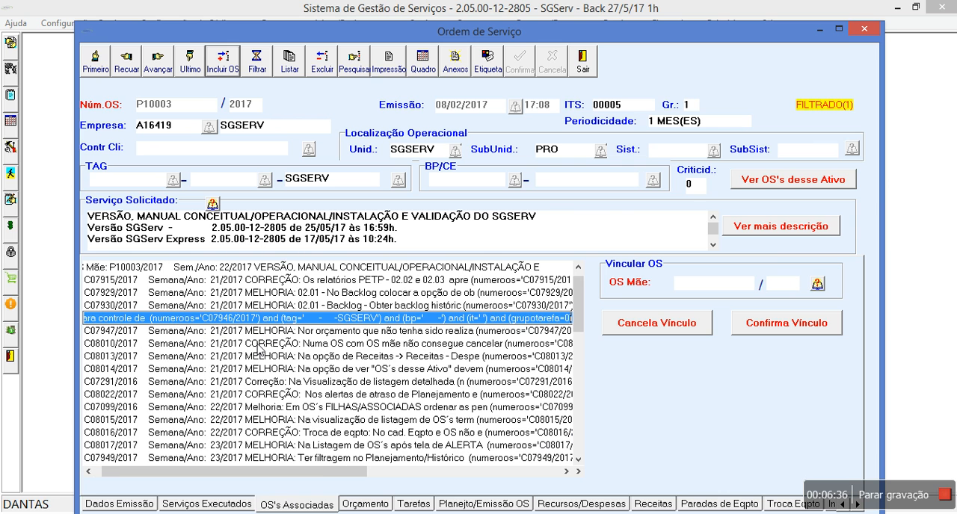
left_click(335, 319)
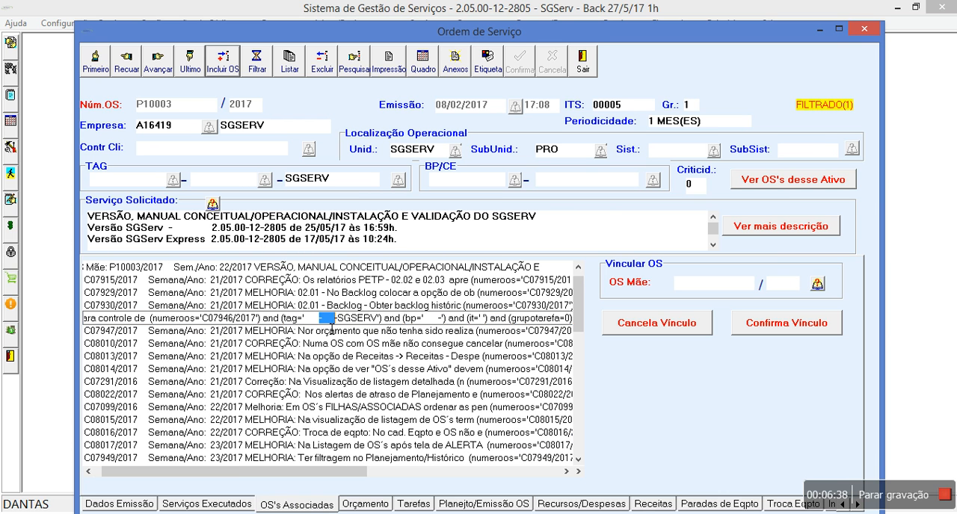
key("Return")
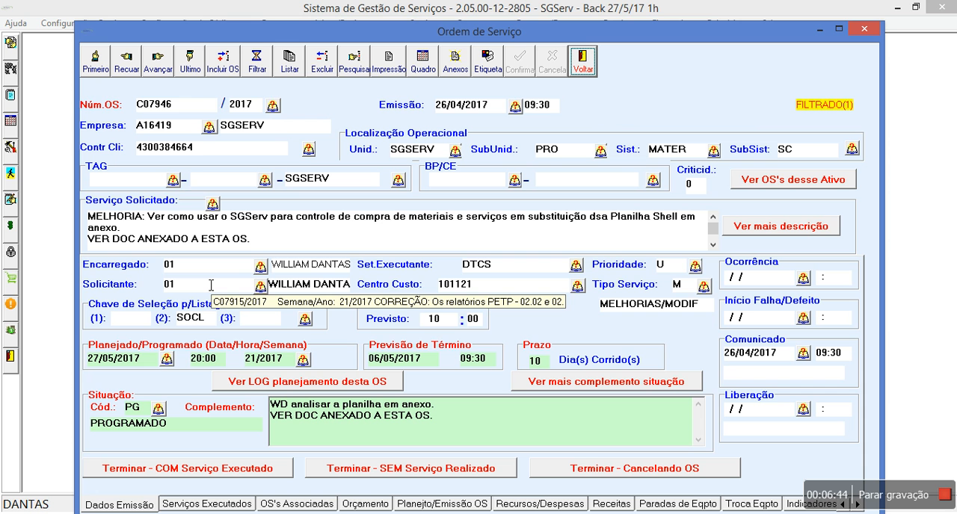
Step: View the opened MELHORIA order in the service order list, and return to the parent order's OS's Associadas
left_click(302, 60)
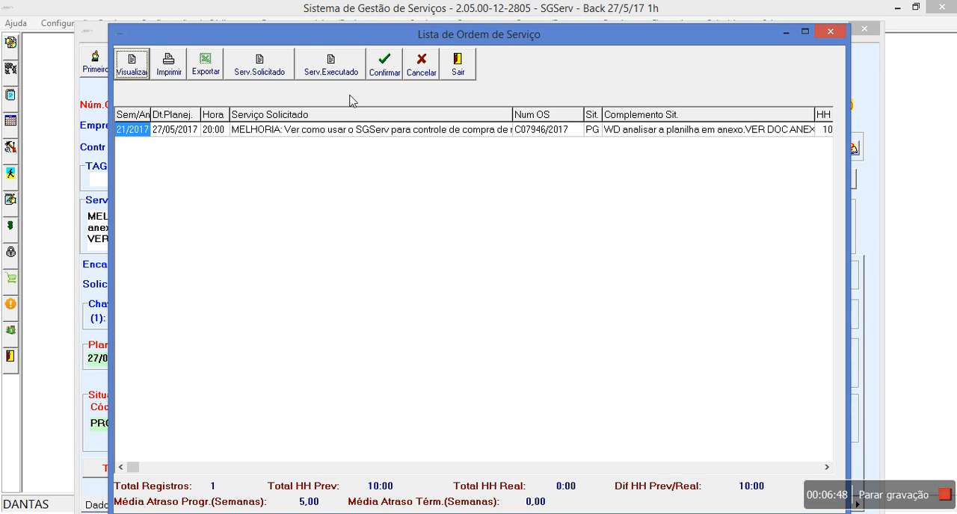
left_click(465, 60)
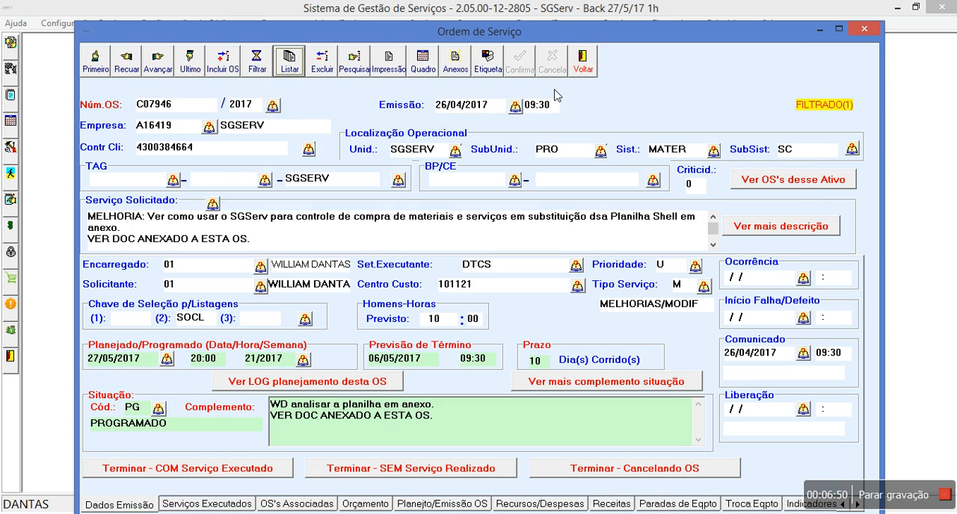
left_click(580, 74)
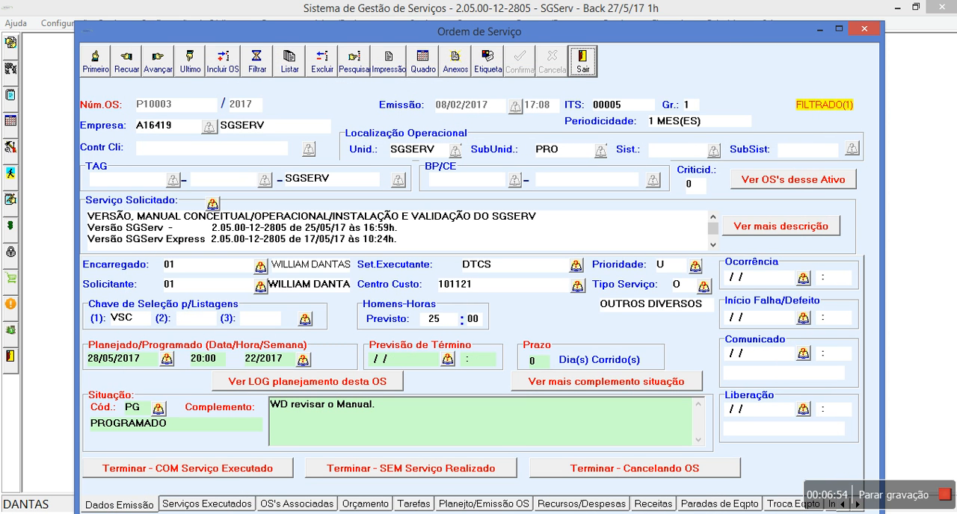
left_click(320, 505)
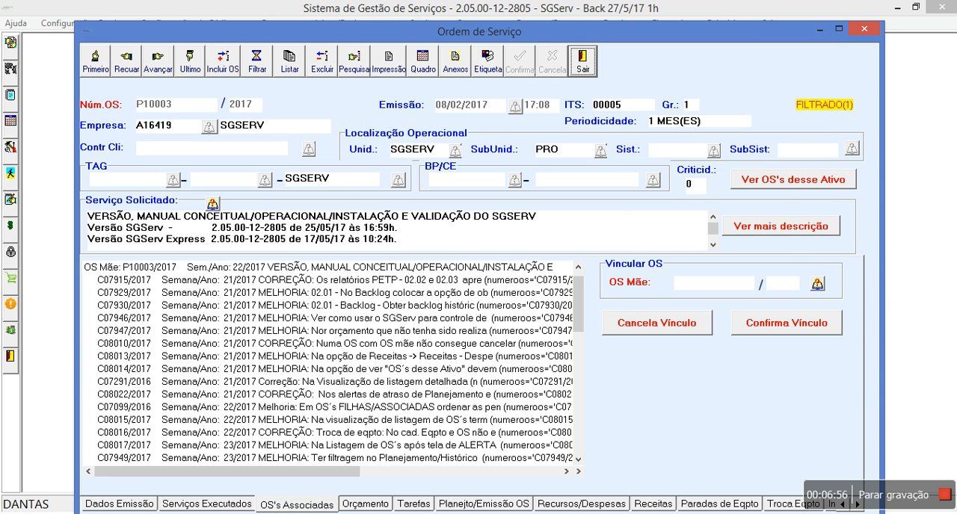
Step: Close the parent order and bring up a blank service filter through Planejamento/Histórico de Ordens de Serviços (OS's)
left_click(581, 60)
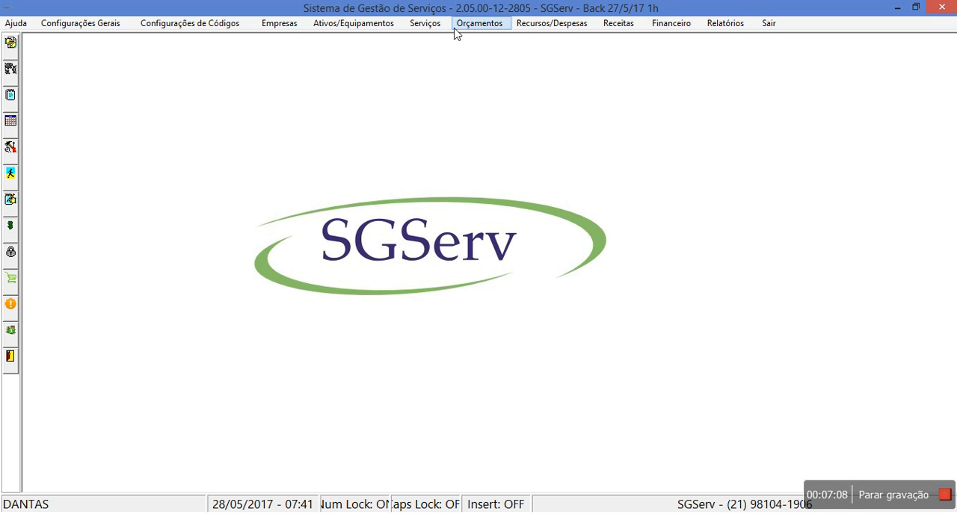
left_click(425, 24)
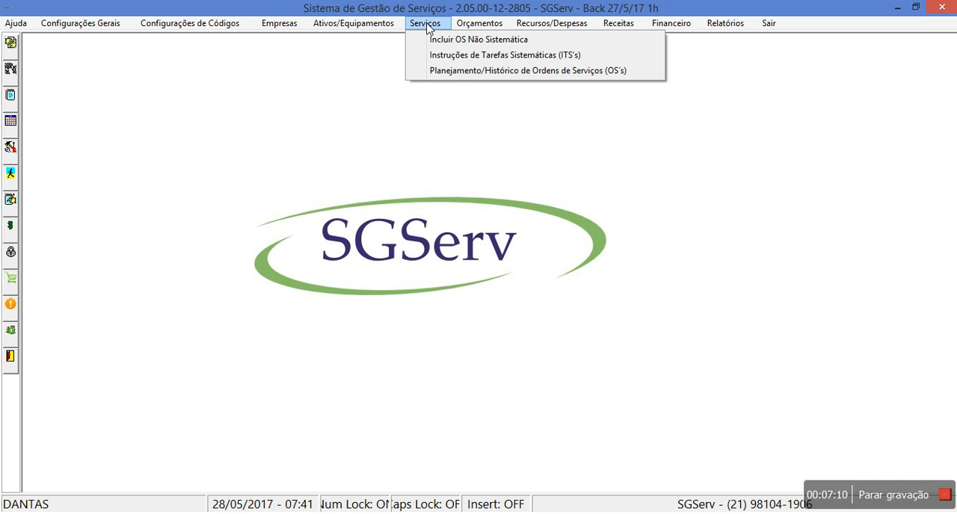
left_click(452, 71)
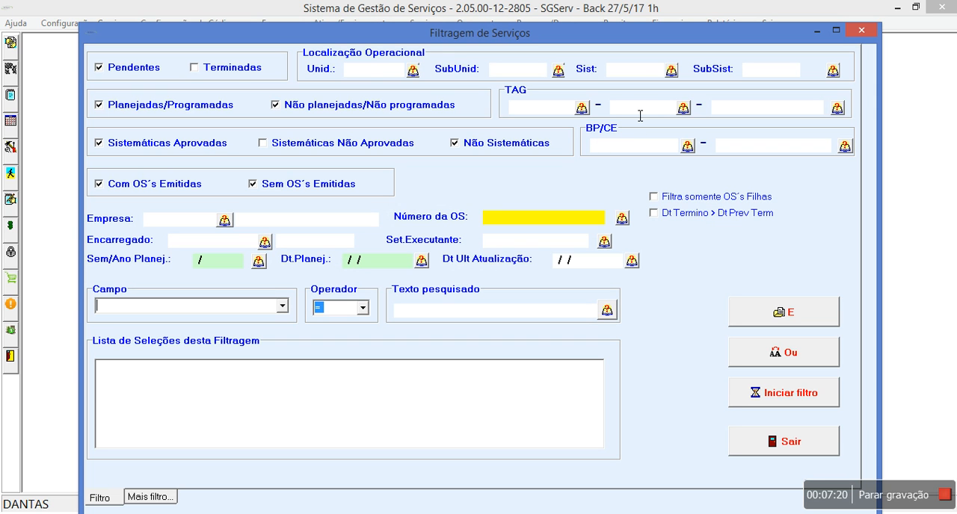
Step: Look up the SALA04 equipment by TAG, select COMPUTA - SALA04 - SERVIDOR 01, and filter the service orders by it
left_click(665, 117)
type("SALA04")
left_click(837, 107)
left_click(622, 255)
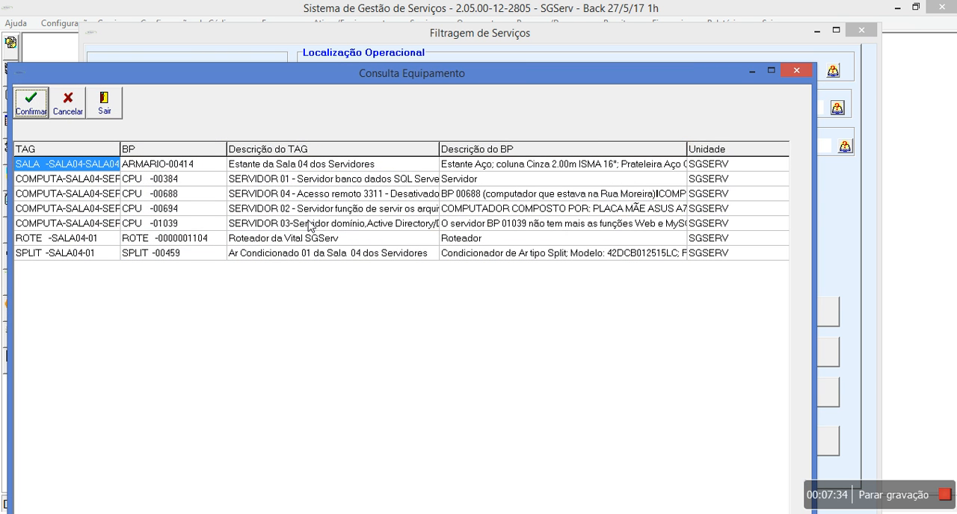
double_click(319, 184)
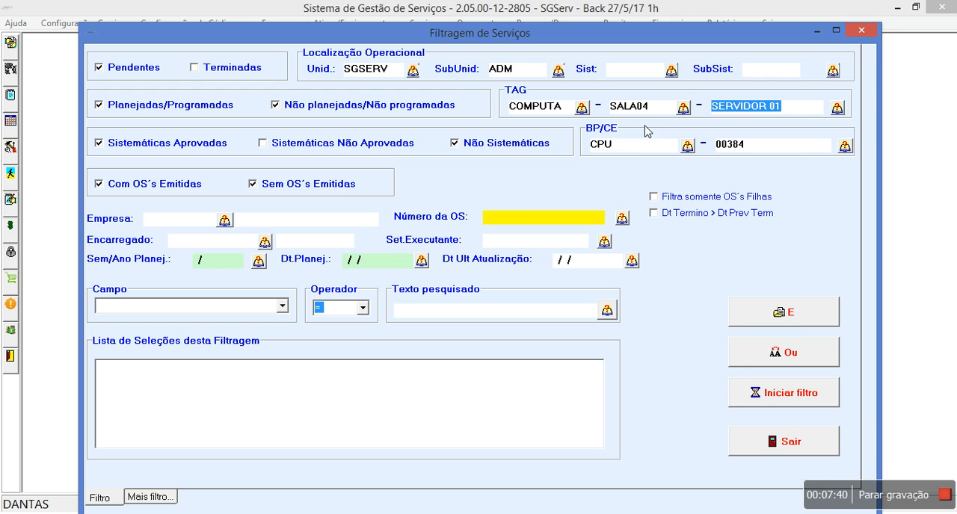
left_click(765, 383)
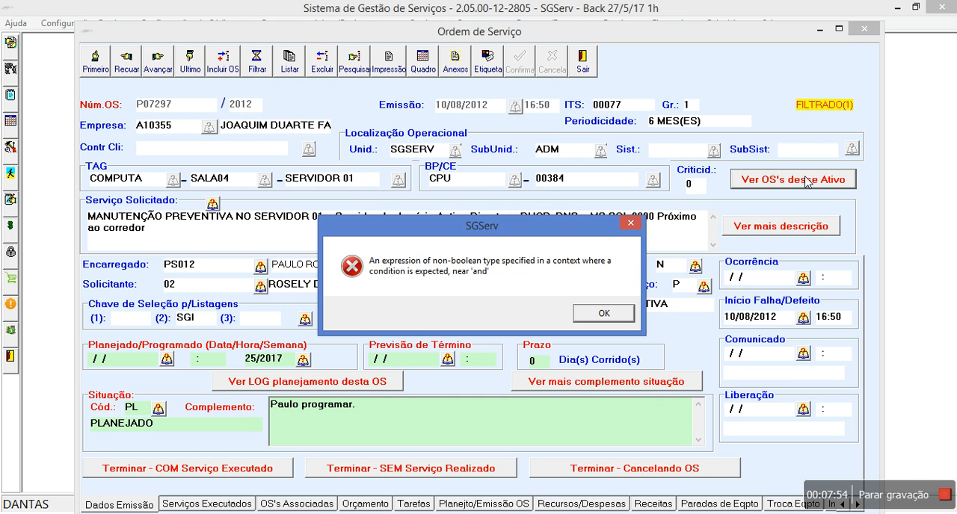
Step: Try to view all service orders of SERVIDOR 01, and check the OS's Associadas of its preventive maintenance order
left_click(623, 314)
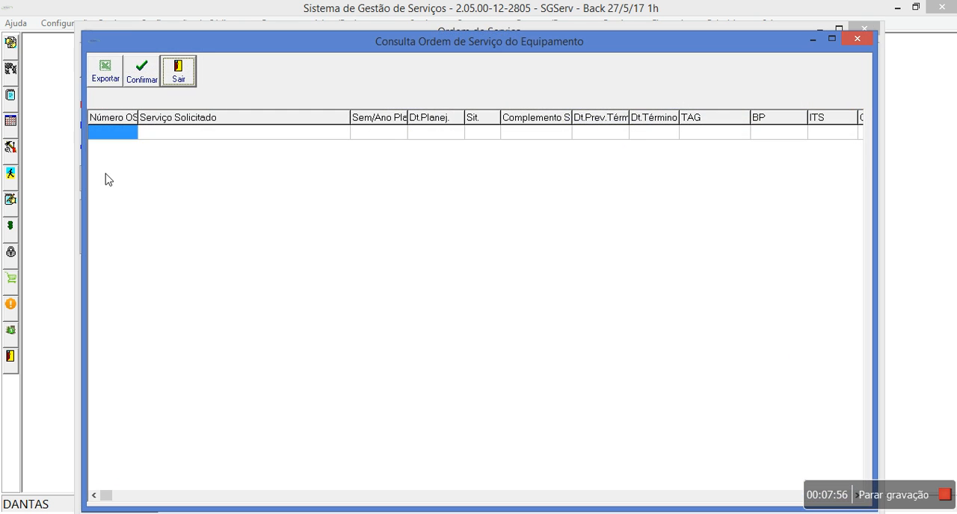
left_click(178, 72)
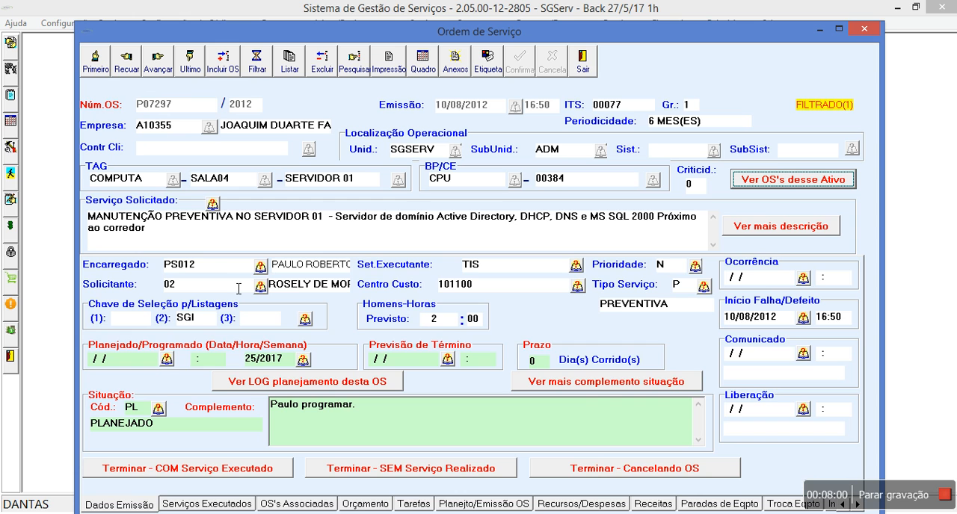
left_click(320, 505)
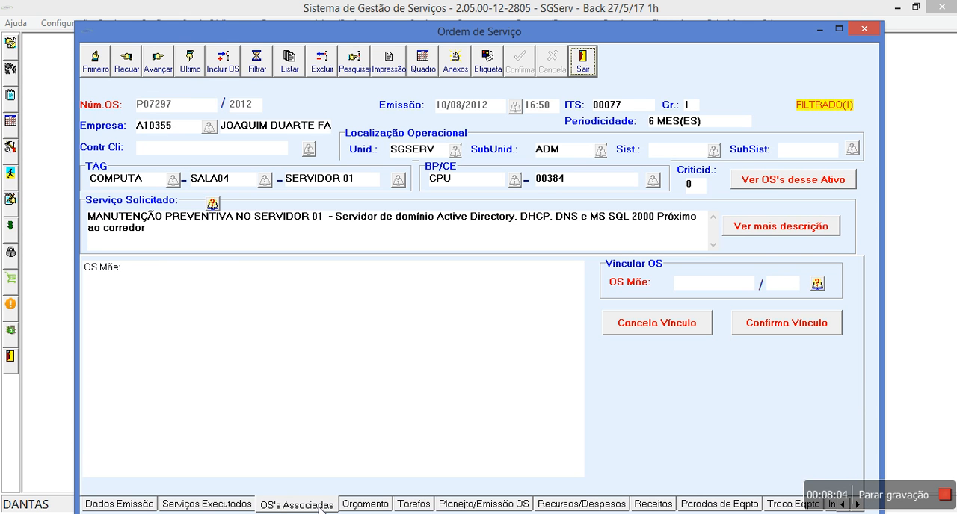
left_click(139, 505)
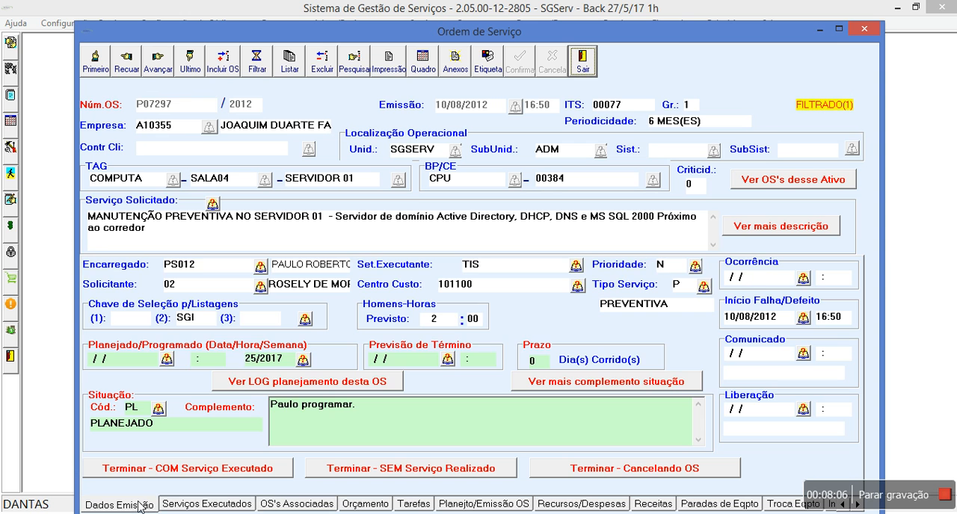
Step: List the filtered SERVIDOR 01 orders and open the Acesso remoto - DynDNS order planned for week 28/2018
left_click(289, 61)
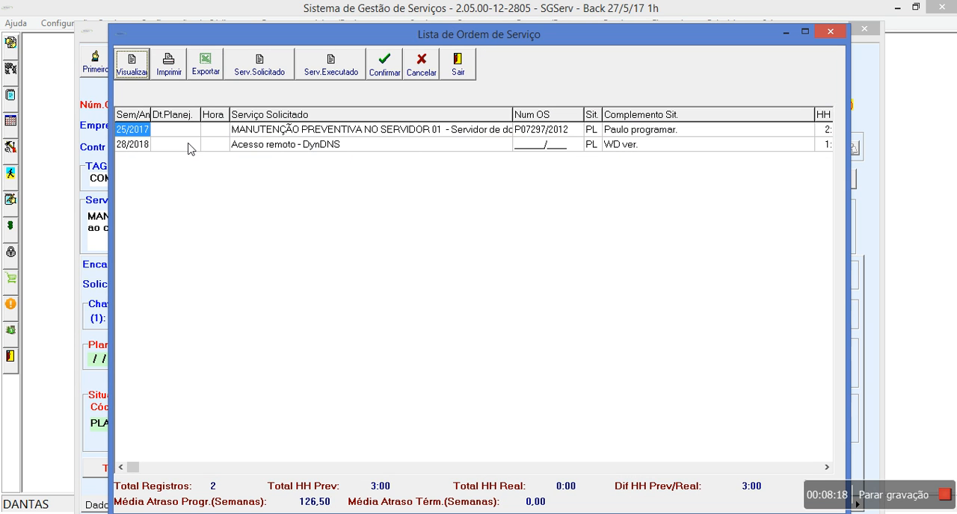
left_click(294, 149)
double_click(293, 149)
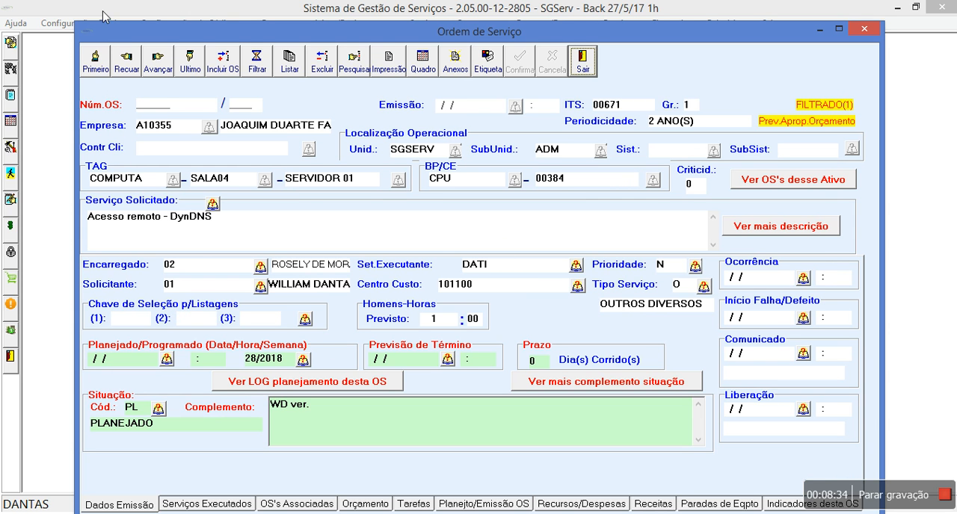
Step: Go back to the SERVIDOR 01 preventive maintenance order and exit the service order window
left_click(135, 72)
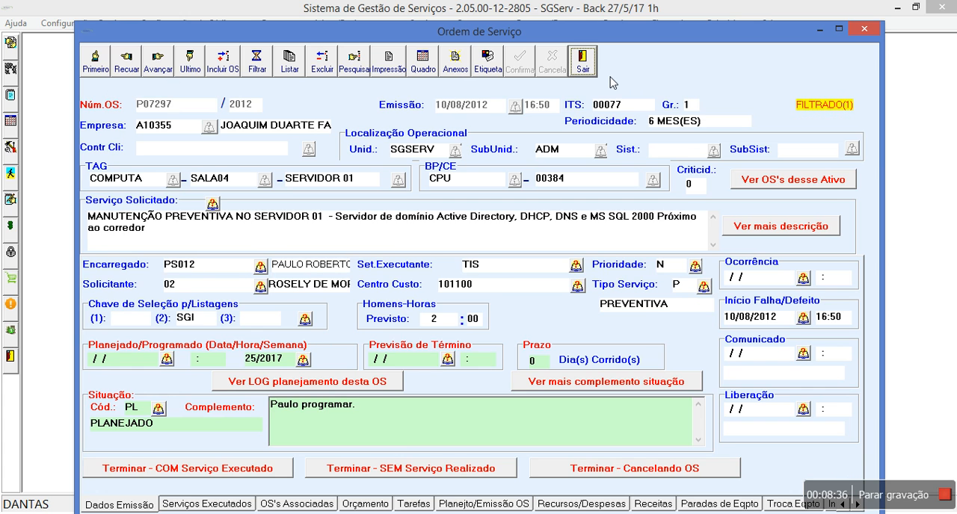
left_click(592, 64)
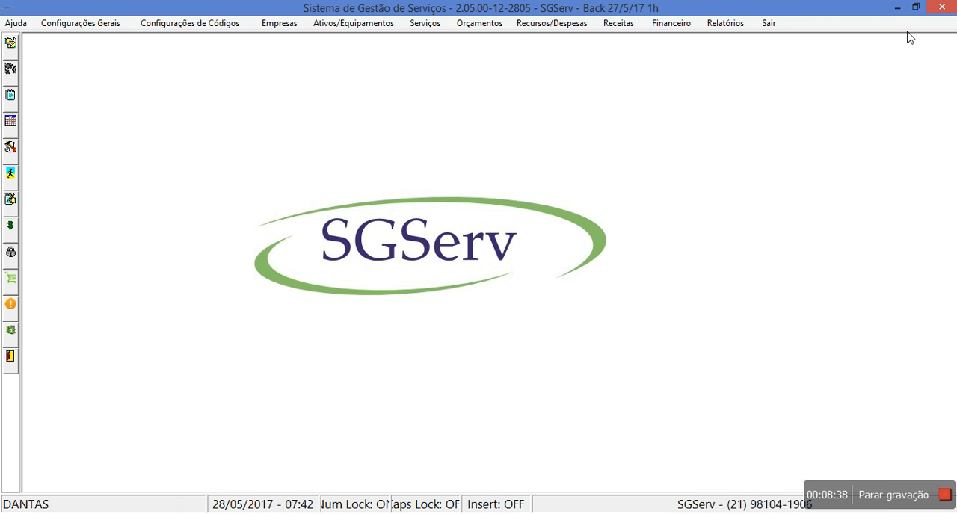